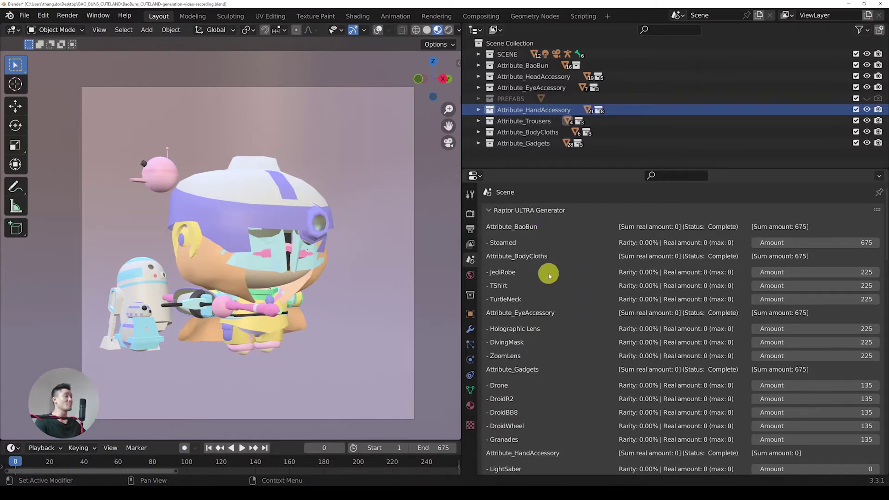
Request a deep analysis of the trait combinations, showing 5400 combinations to analyze
scroll(551, 282, down, 15)
scroll(562, 296, down, 8)
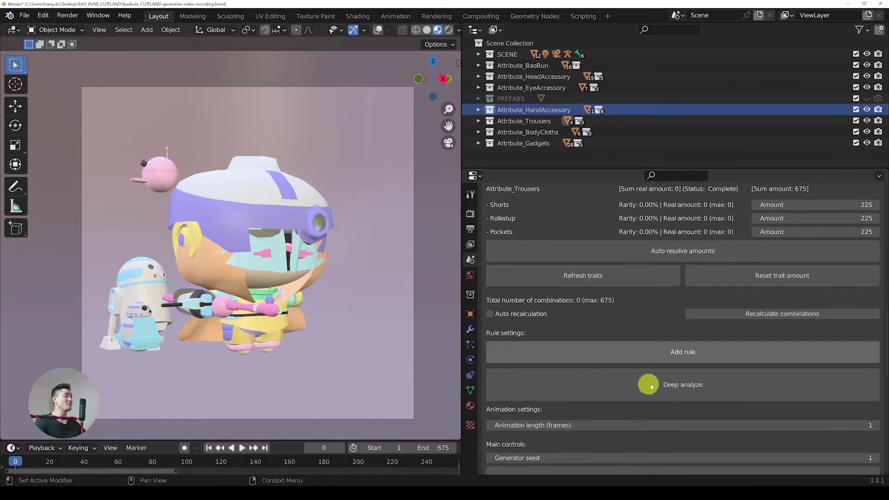
click(631, 387)
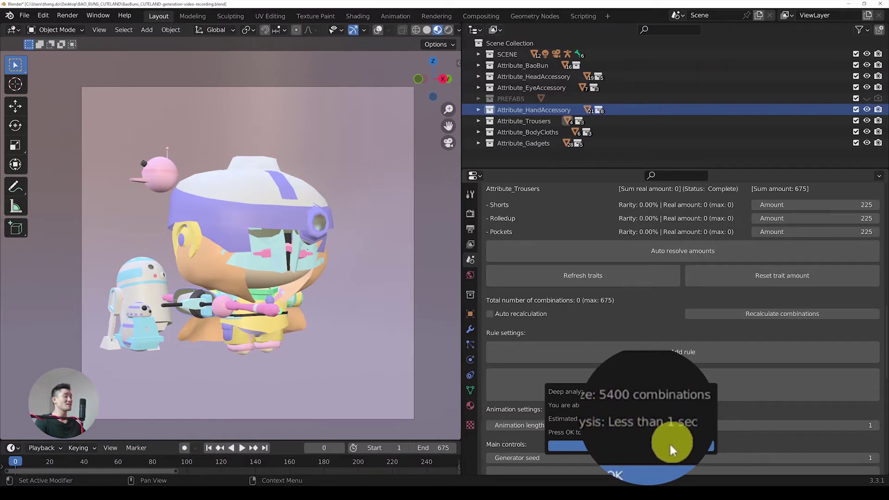
Run the deep analysis and review the amounts: hand accessories 675, head accessories 1080, total 5400
click(627, 445)
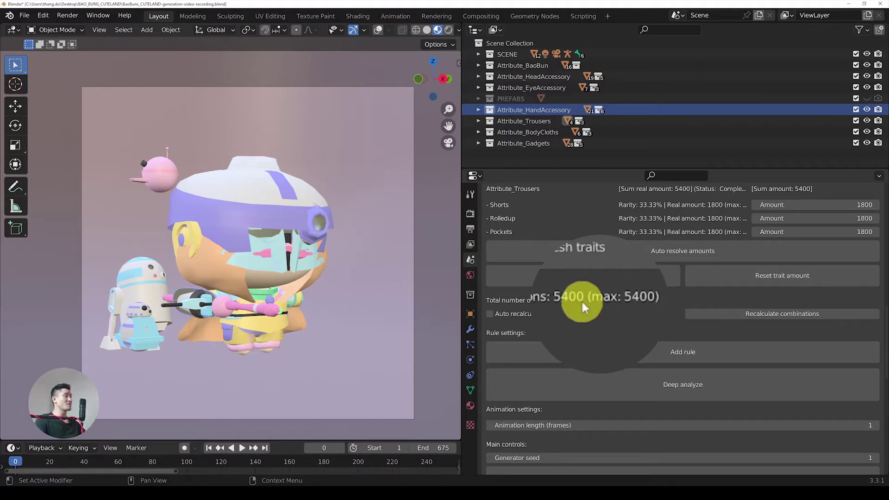
scroll(773, 264, up, 5)
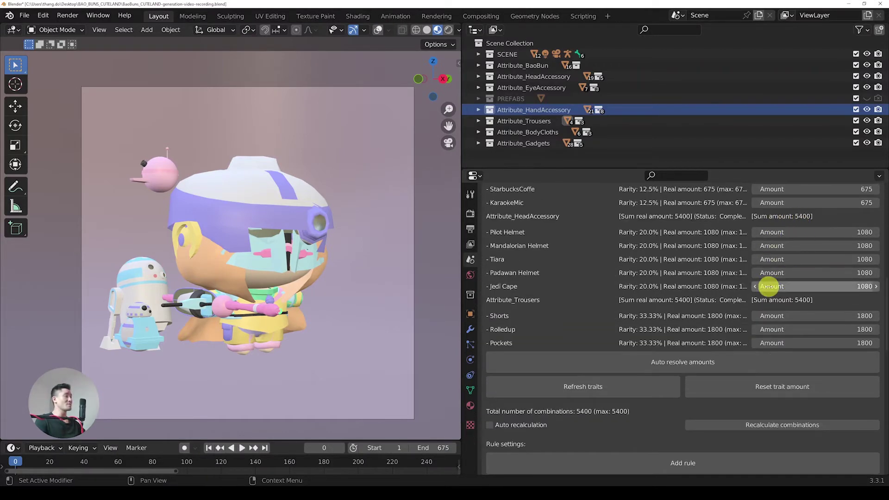
scroll(806, 222, up, 3)
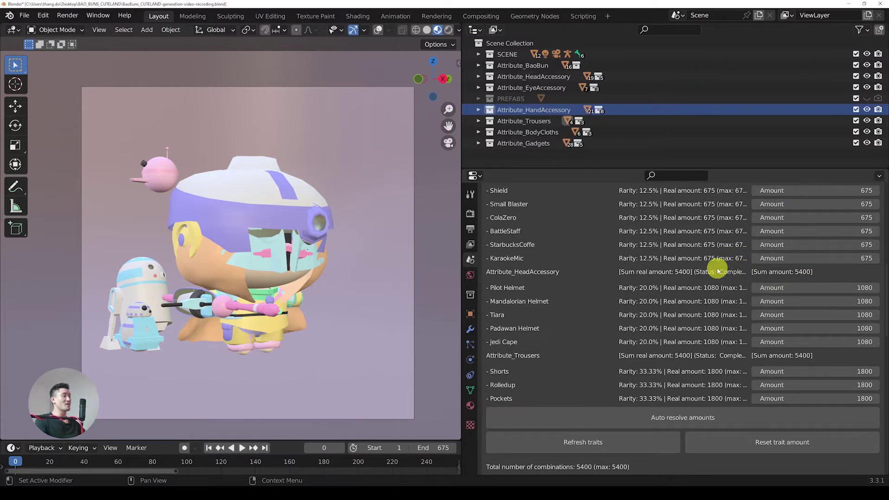
scroll(720, 262, down, 8)
scroll(721, 263, down, 7)
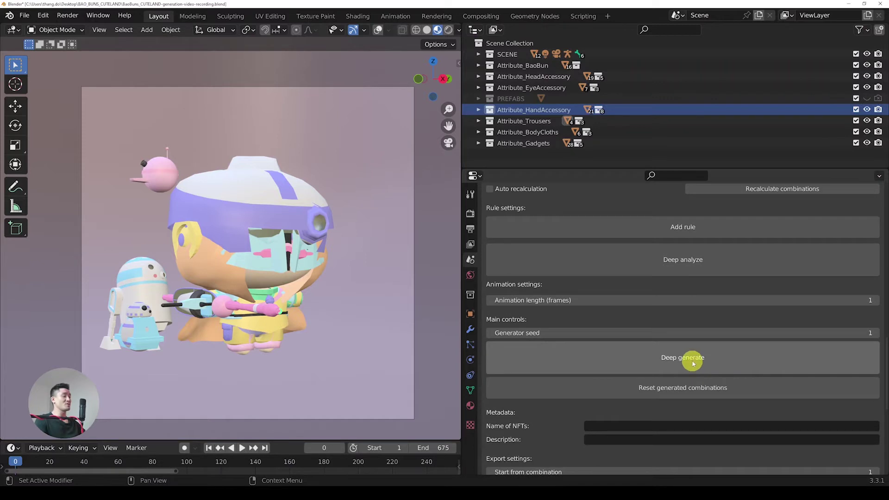
Deep-generate all 5400 combinations across frames 1–5400, then hide the system console
click(658, 354)
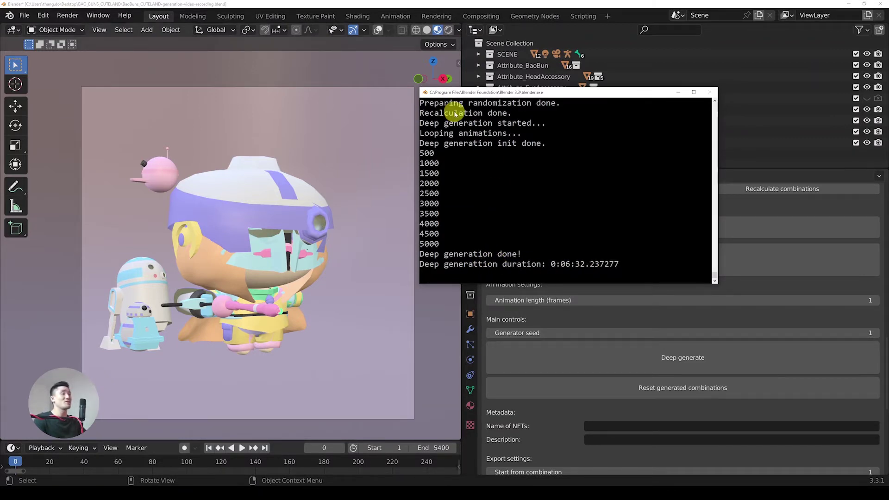
click(101, 16)
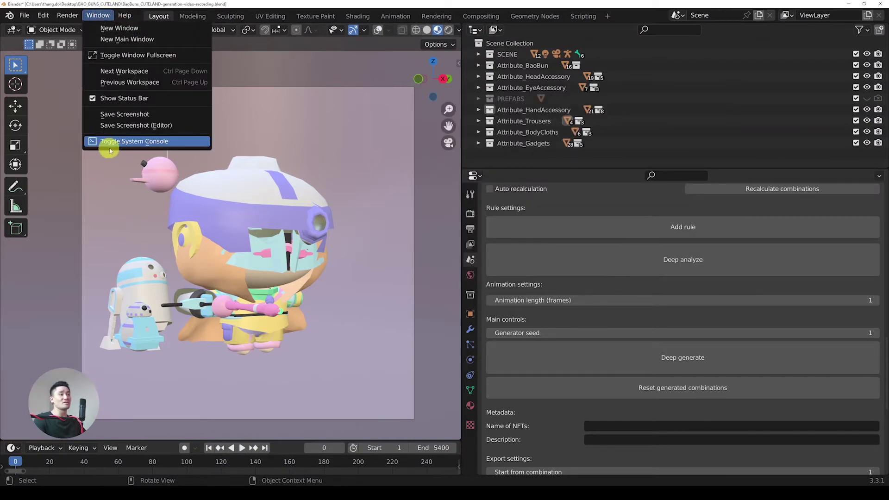
click(147, 141)
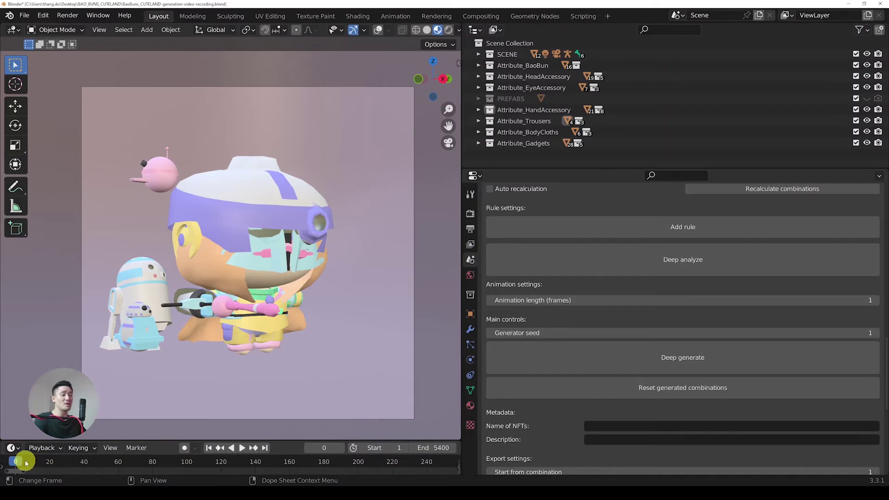
Play the generated animation, preview variants at frames 11 and 47, then add a new Exclude rule
key(space)
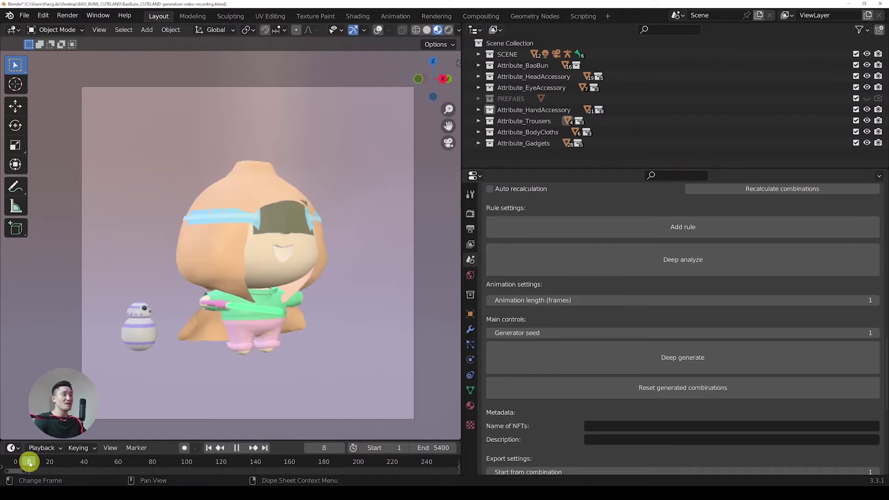
click(292, 229)
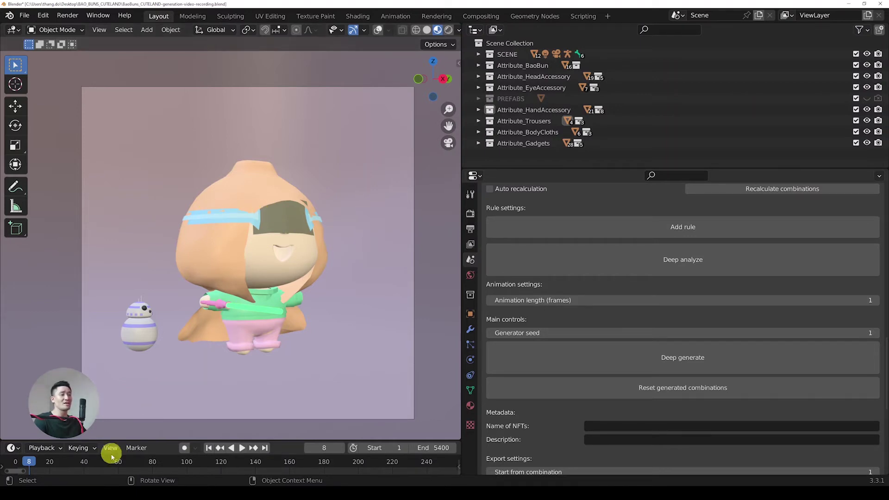
click(34, 461)
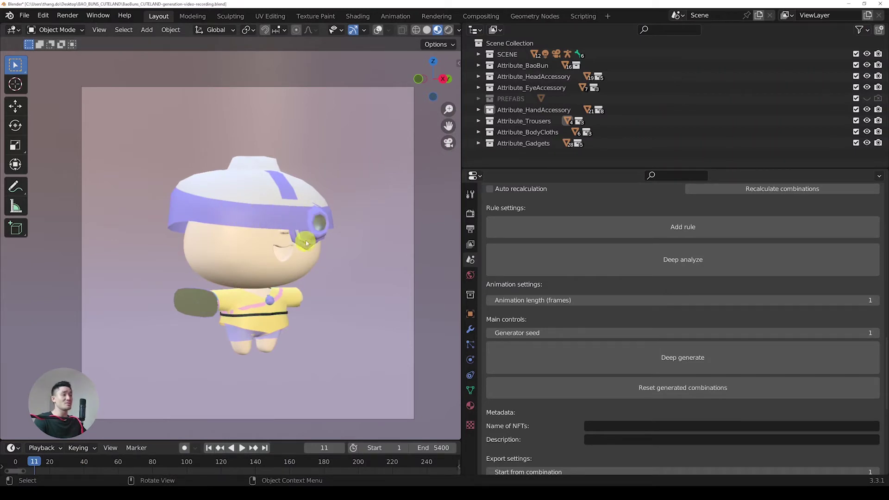
key(Up)
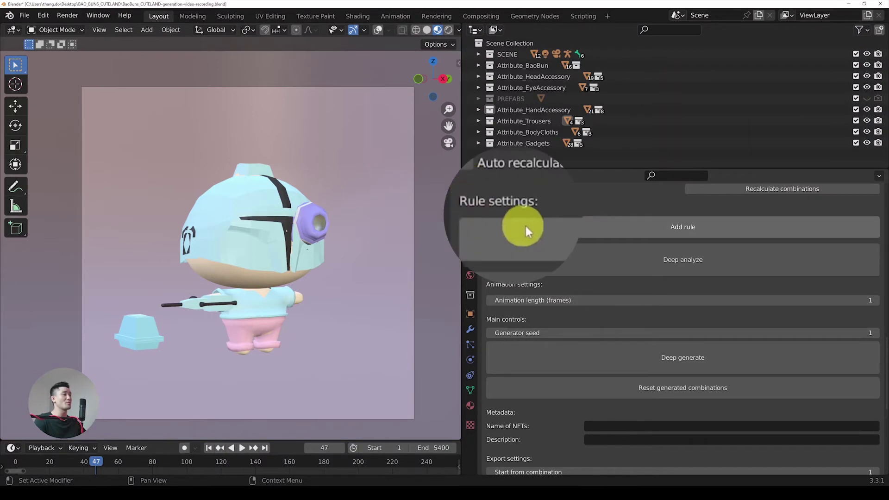
click(610, 229)
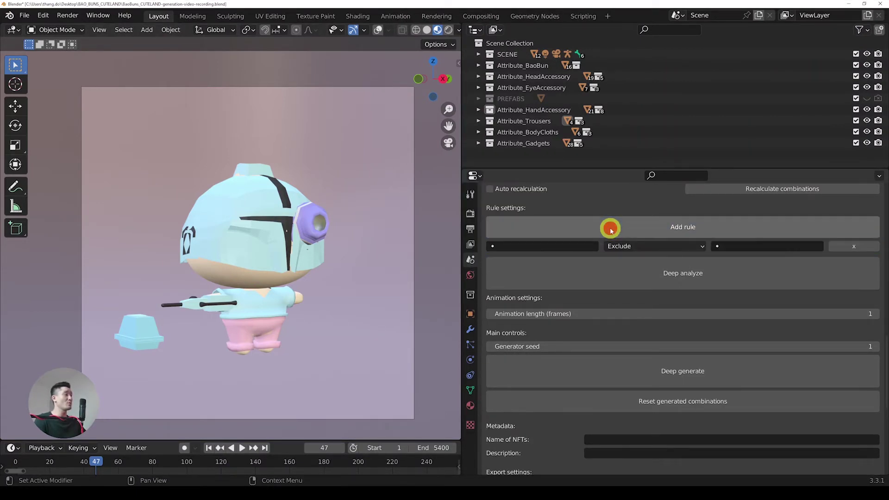
Set the first rule to exclude Pilot Helmet with ZoomLens
click(550, 246)
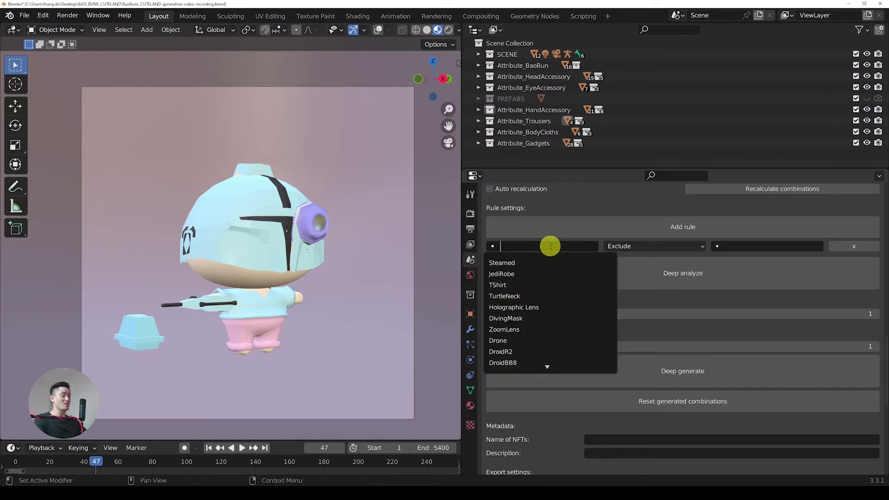
text(pil)
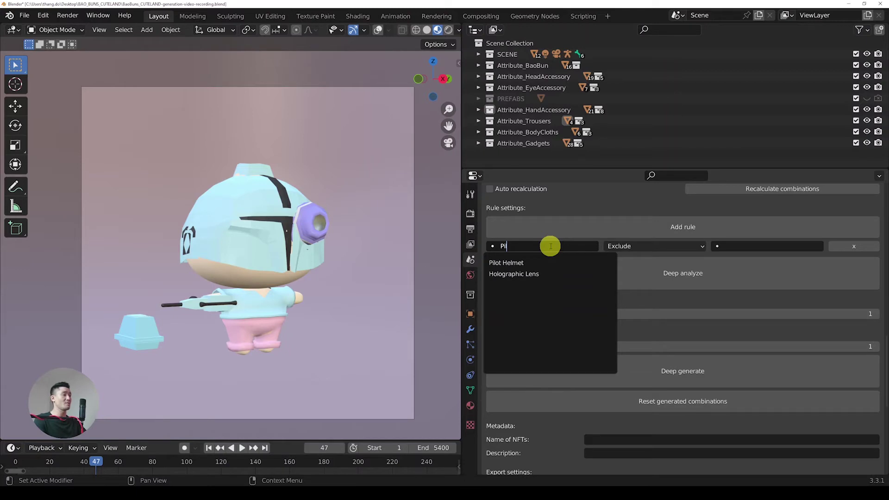
click(541, 262)
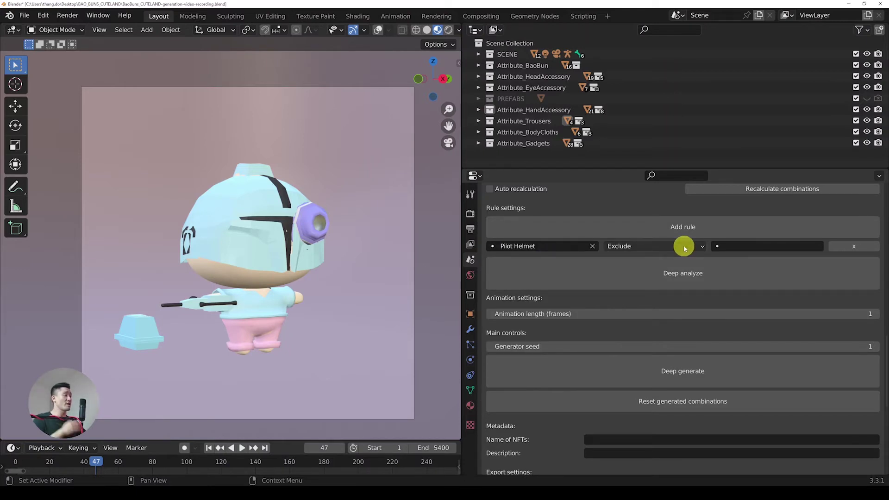
click(667, 247)
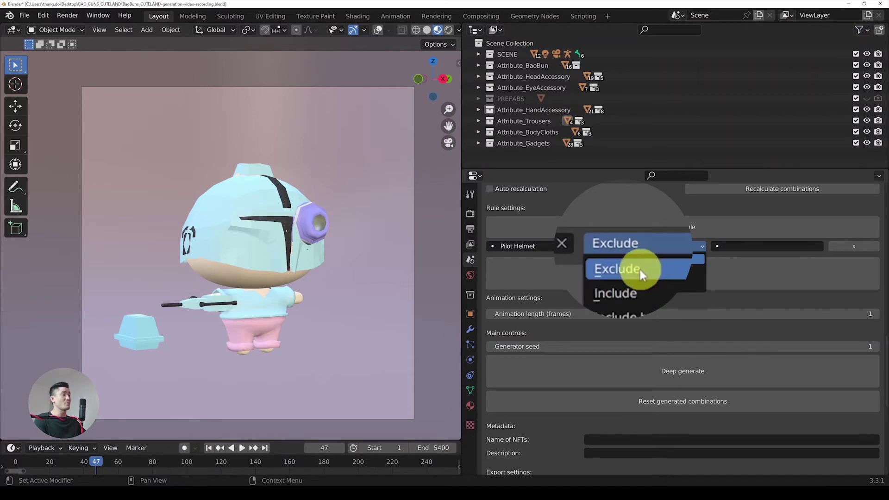
click(614, 272)
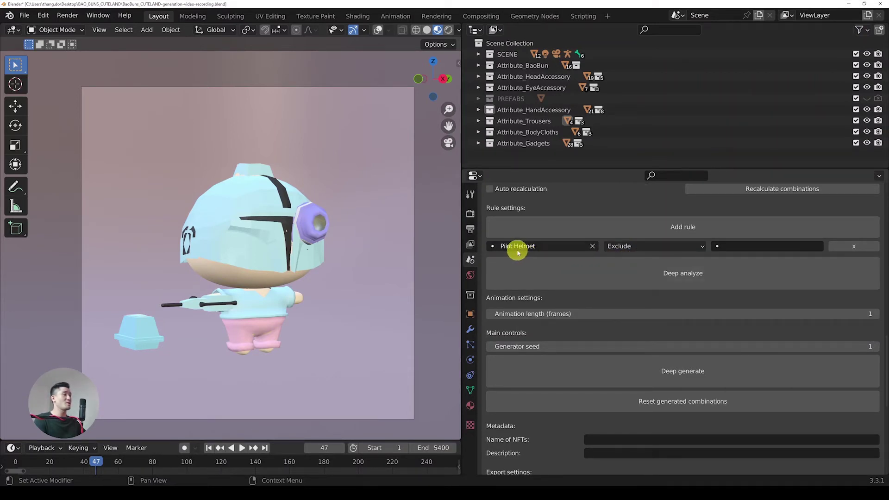
click(751, 248)
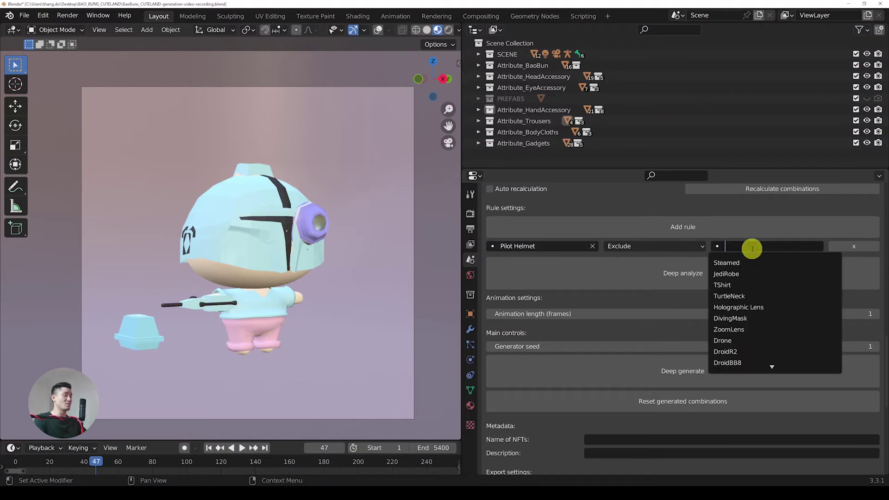
text(zoo)
click(751, 263)
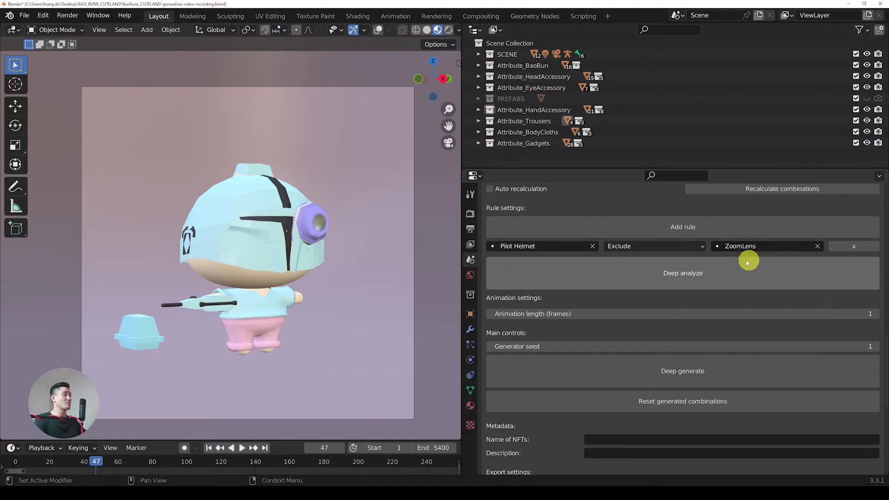
Add a second Exclude rule pairing Mandalorian Helmet with ZoomLens, then preview a later frame
click(628, 228)
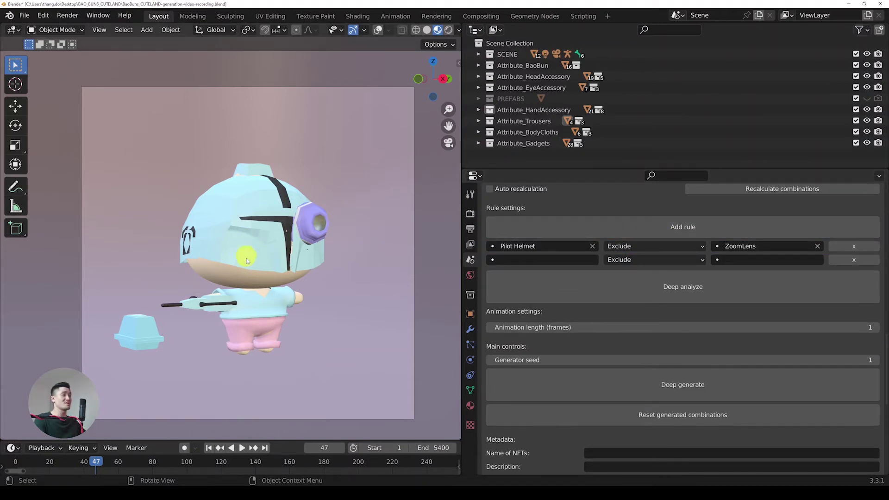
click(524, 259)
text(man)
click(513, 278)
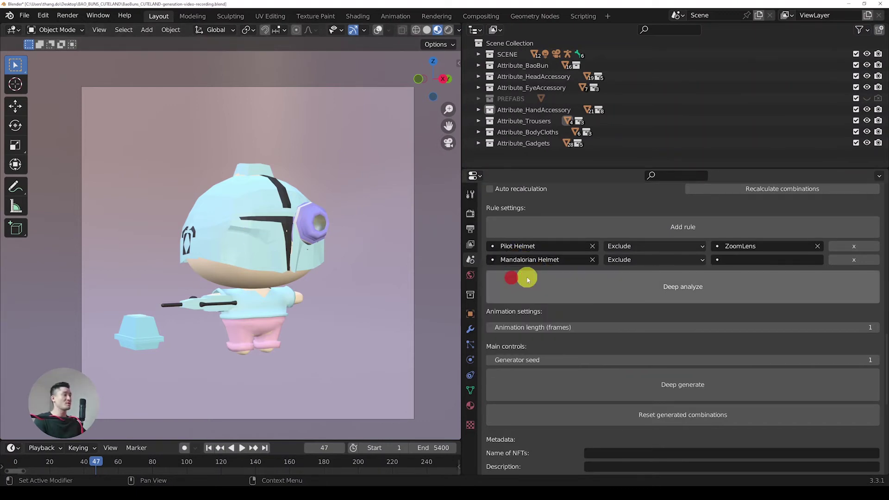
click(748, 259)
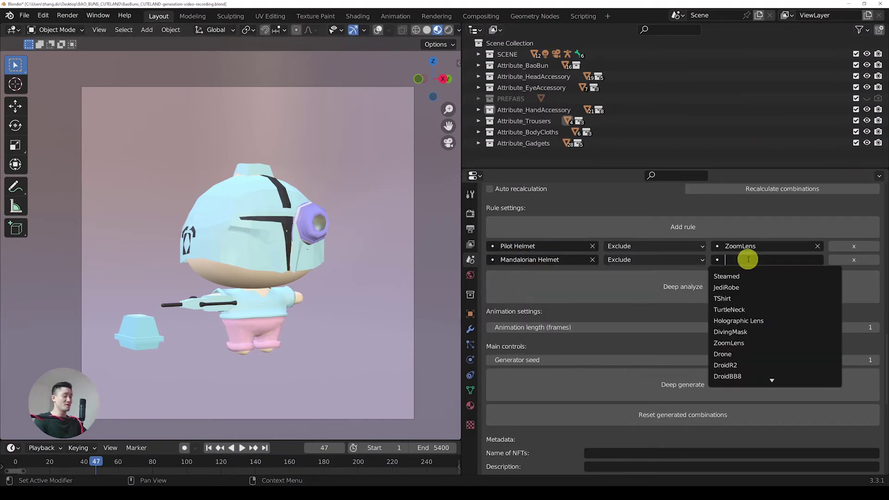
text(z)
key(Return)
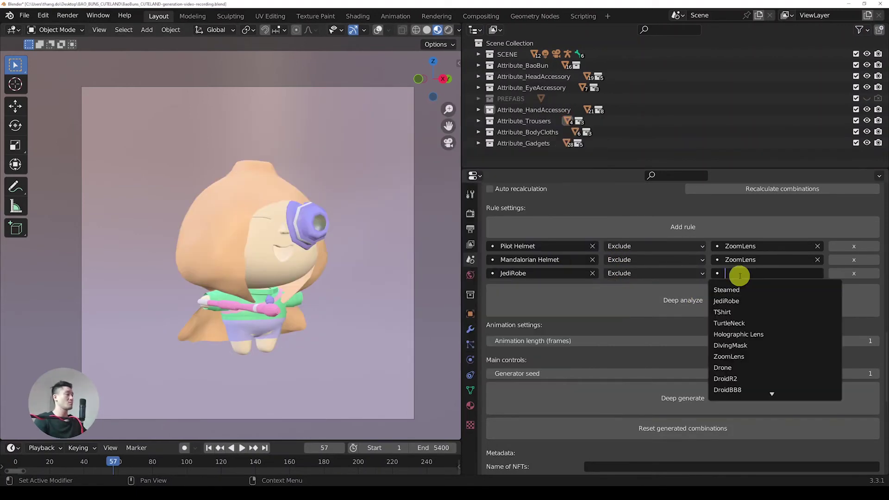
drag(157, 461, 182, 459)
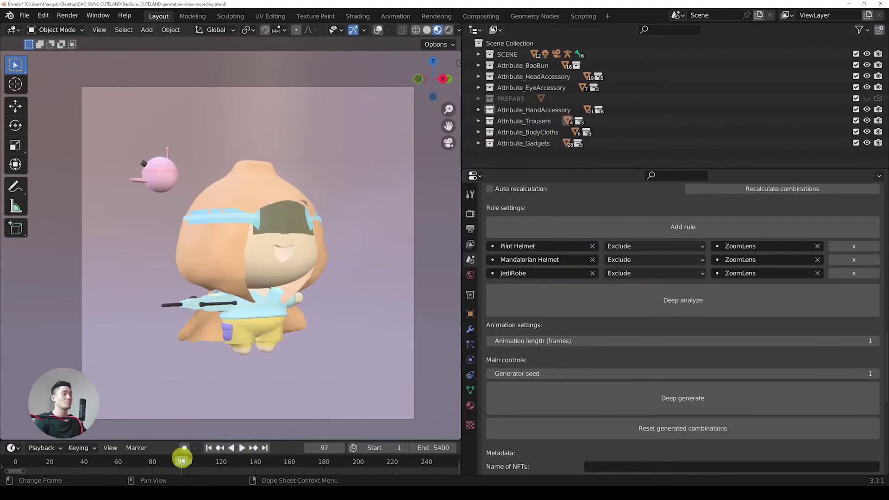
Scrub the timeline to preview different outfits and scroll back up the generator panel
click(444, 465)
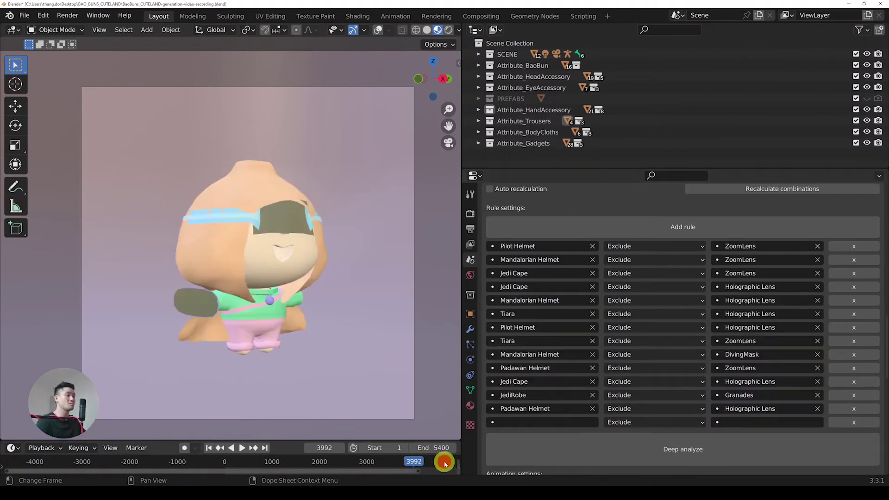
drag(445, 465, 424, 460)
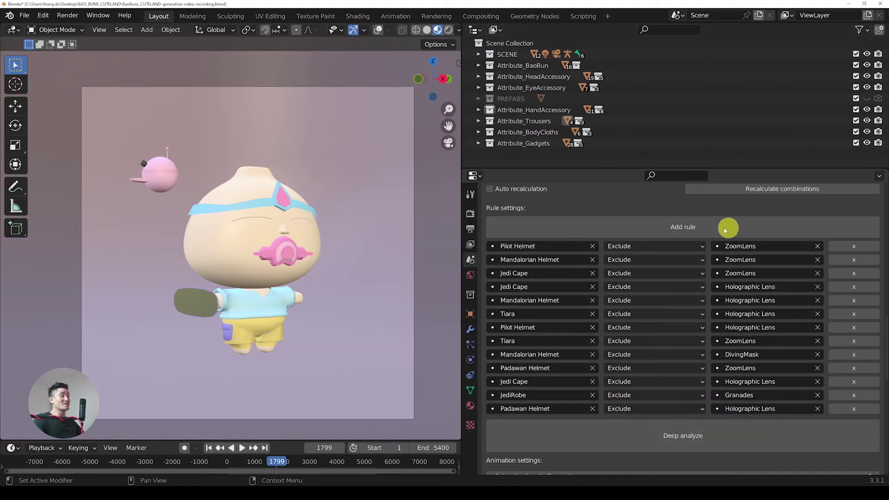
scroll(657, 379, up, 2)
scroll(656, 379, up, 4)
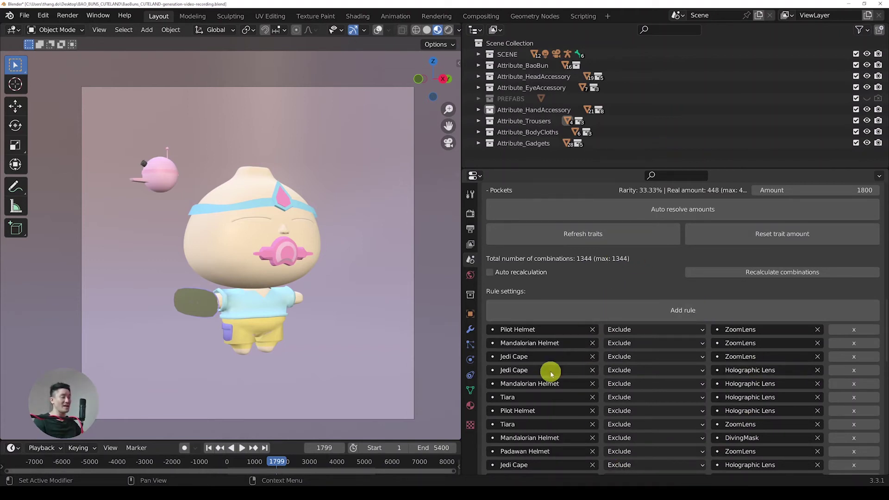
Review trait rarities, deep-generate the 1344 combinations, and dismiss the console afterwards
scroll(609, 307, up, 2)
scroll(609, 307, up, 8)
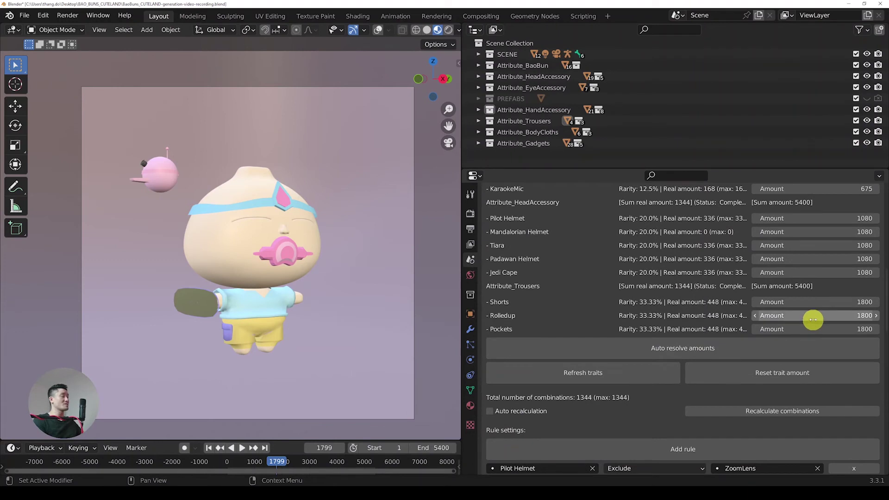
scroll(648, 326, down, 2)
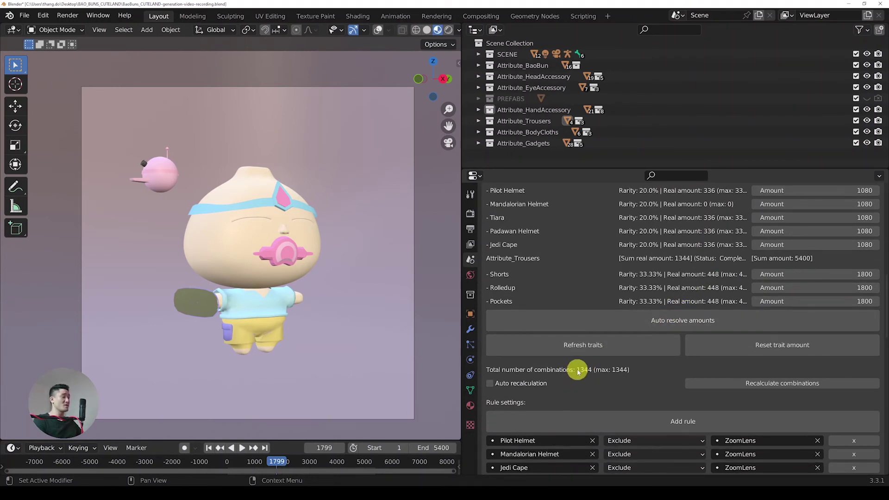
scroll(579, 366, down, 15)
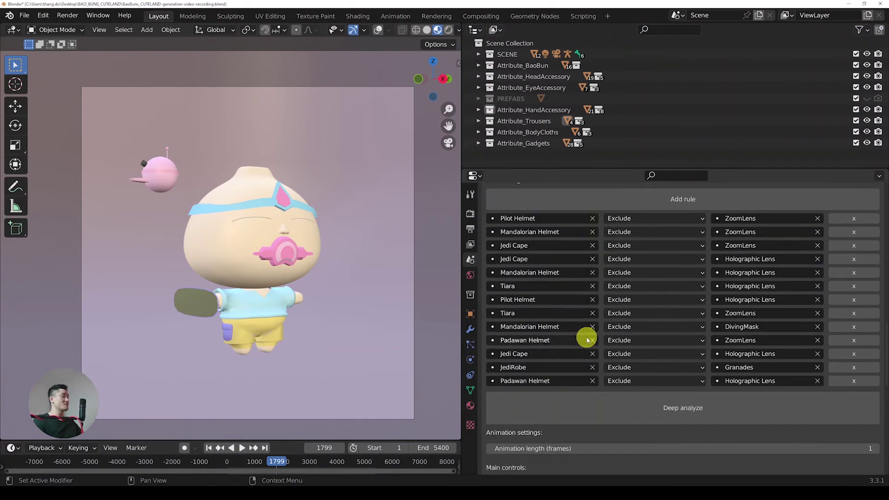
scroll(587, 340, down, 8)
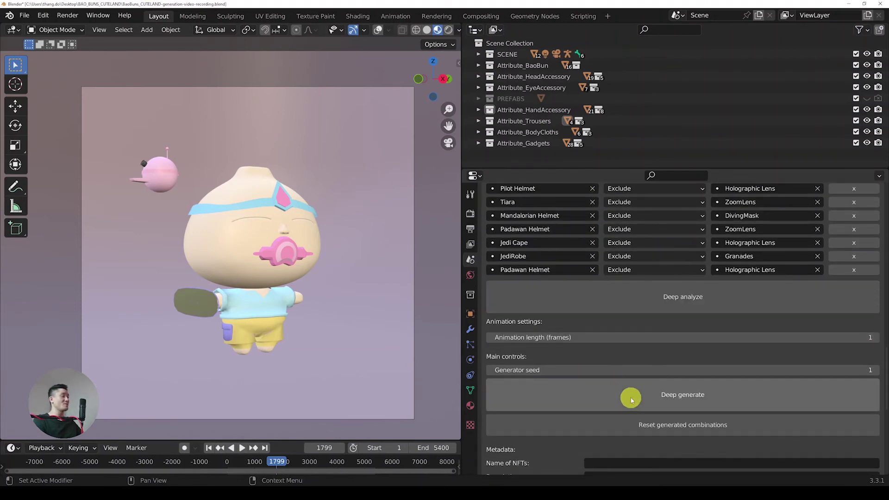
click(630, 396)
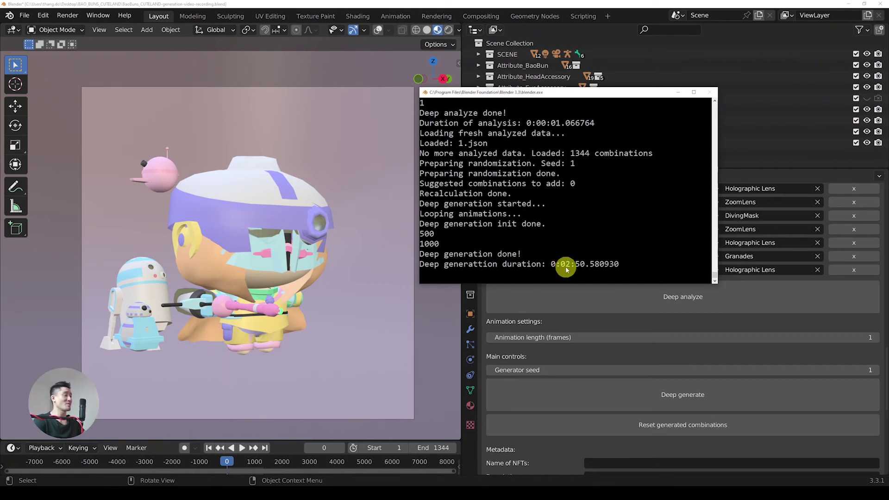
click(678, 92)
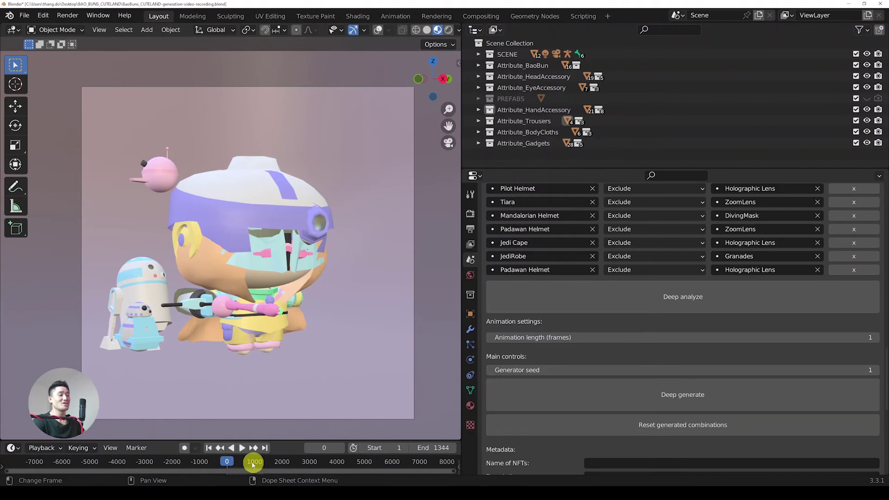
Play back the generated characters starting from an early frame
scroll(176, 461, up, 5)
click(176, 461)
key(space)
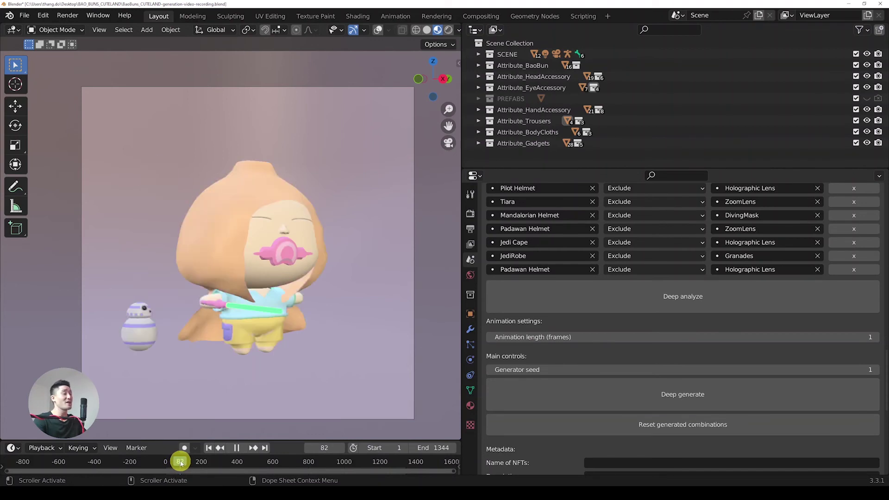
Stop playback at frame 113 and scroll down to the render settings
drag(181, 463, 170, 462)
scroll(559, 387, down, 5)
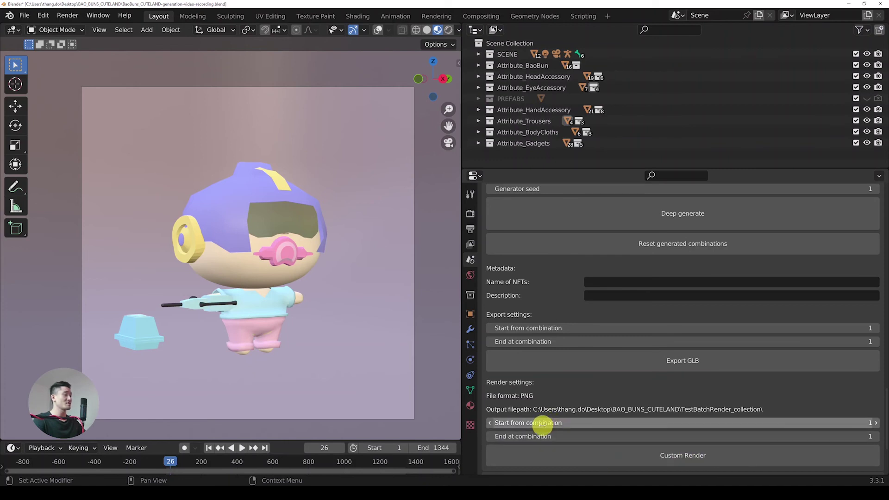
Set the render settings' End at combination to 500
double_click(584, 435)
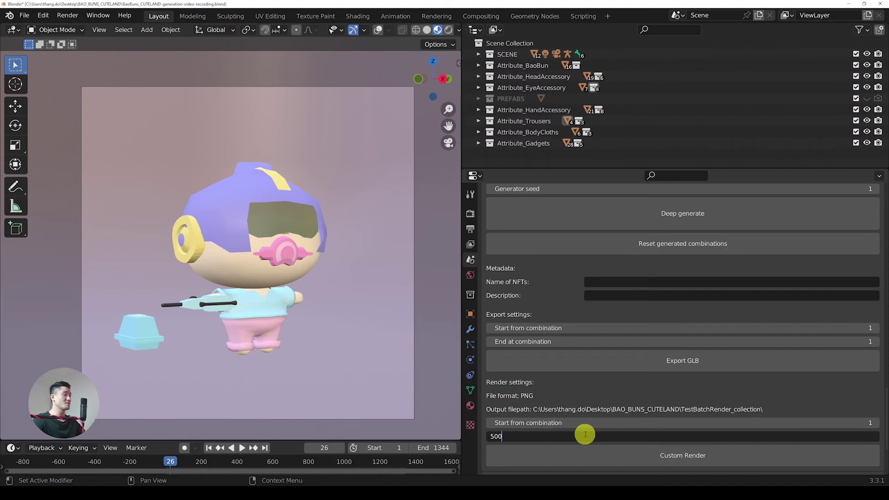
text(500)
key(Return)
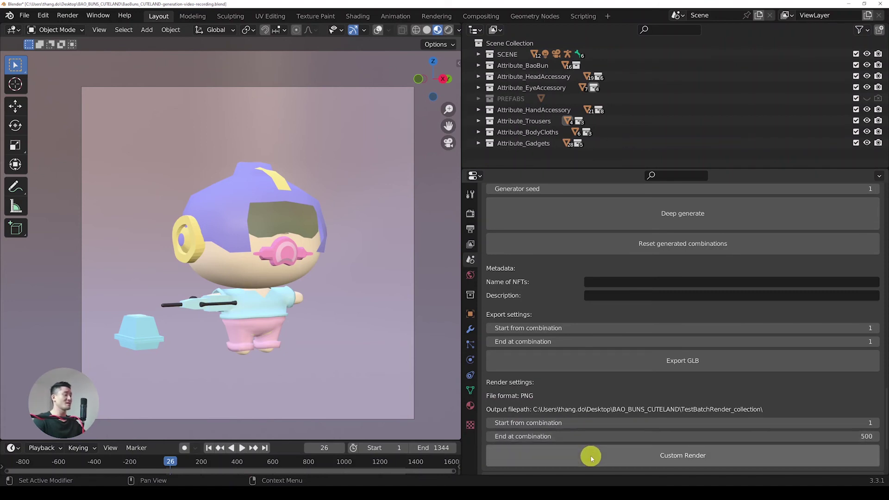